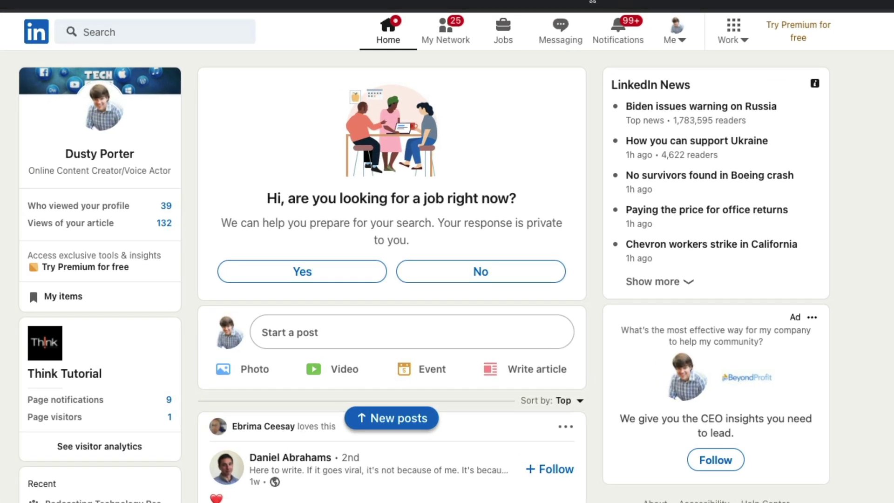
Go from Jobs to 'Post a free job' and sign in to Talent Solutions to reach Think Tutorial's posting form
{"action": "left_click", "coordinate": [510, 36]}
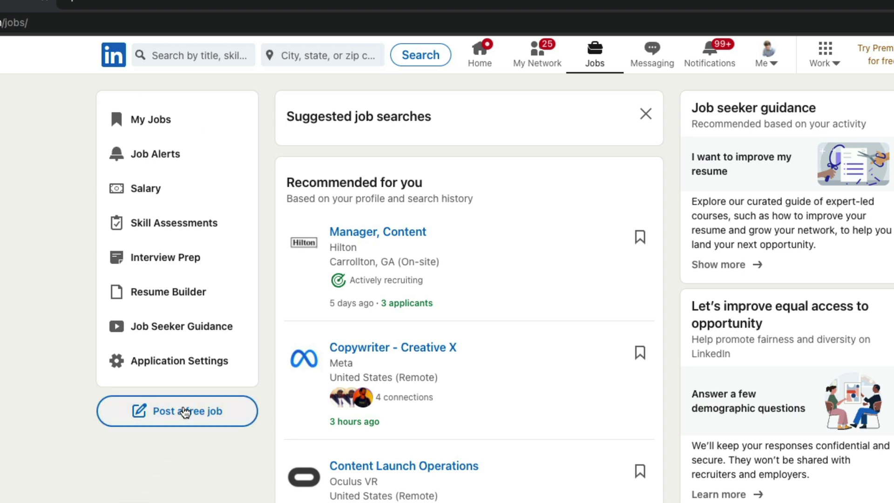
{"action": "left_click", "coordinate": [122, 410]}
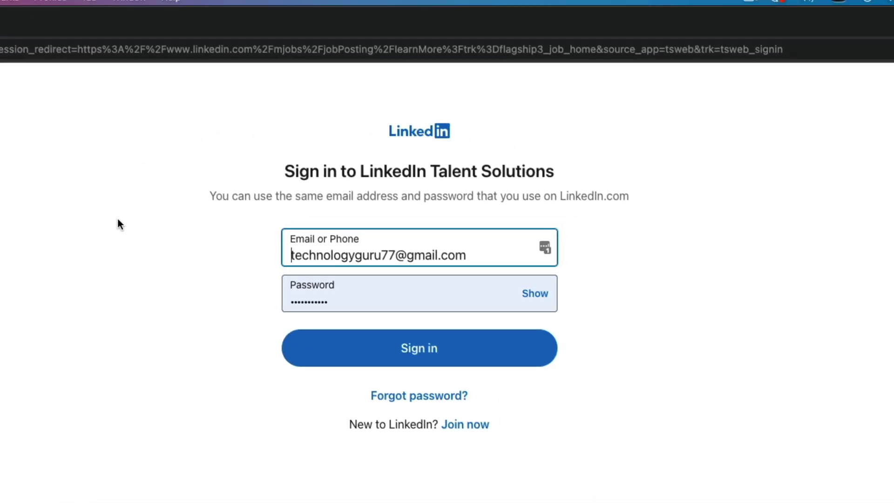
{"action": "left_click", "coordinate": [443, 352]}
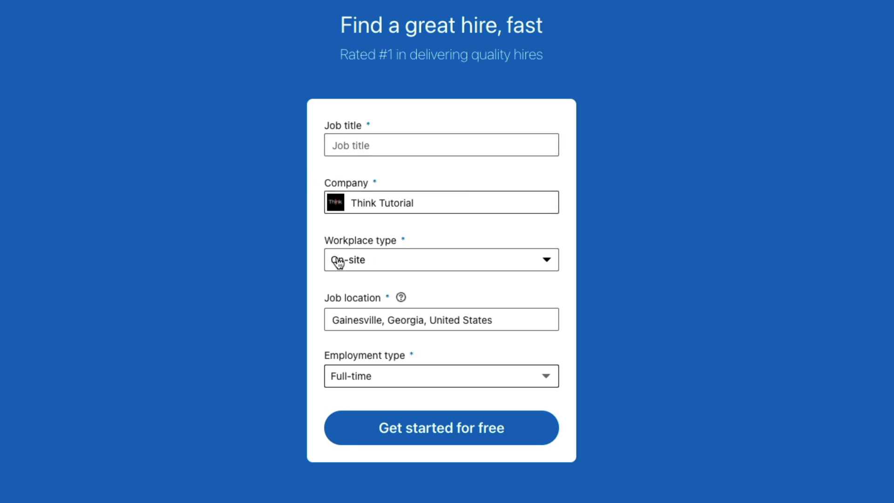
Change the job's workplace type from On-site to Remote
{"action": "left_click", "coordinate": [393, 260]}
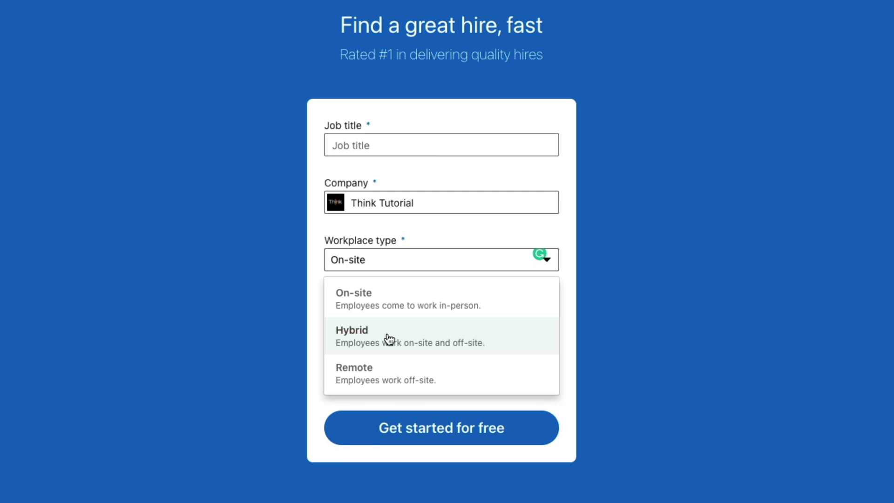
{"action": "left_click", "coordinate": [399, 373]}
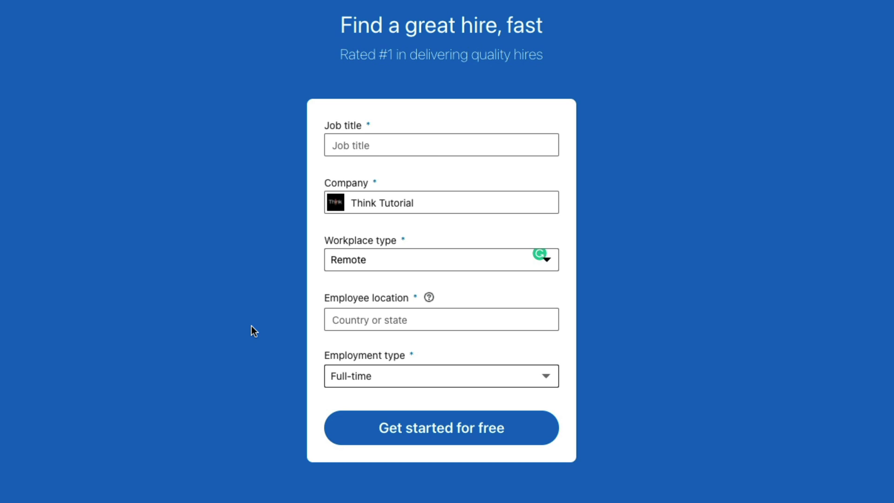
Set employee location to Georgia, United States and employment type to Part-time
{"action": "left_click", "coordinate": [332, 325]}
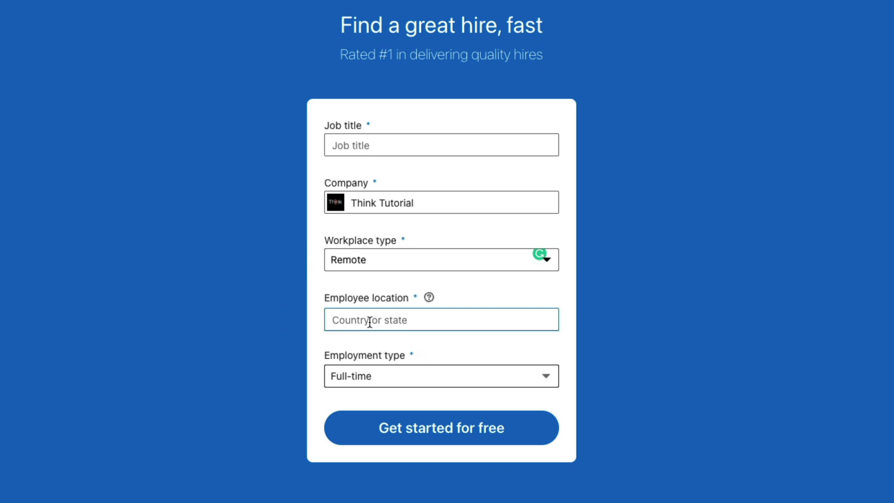
{"action": "type", "text": "U"}
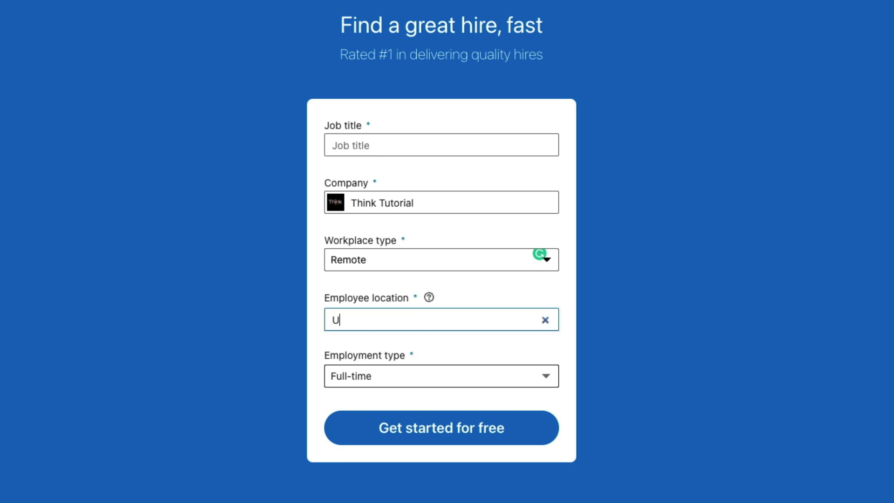
{"action": "type", "text": "nited States"}
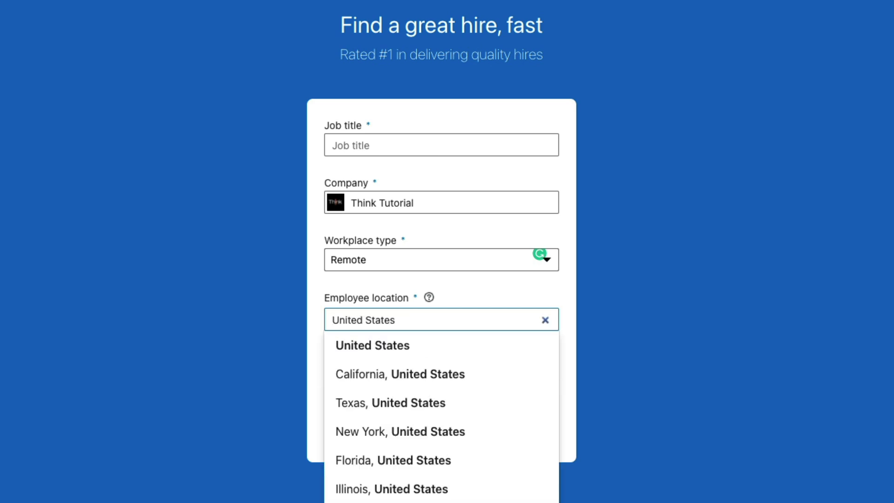
{"action": "key", "text": "ctrl+a"}
{"action": "type", "text": "Ge"}
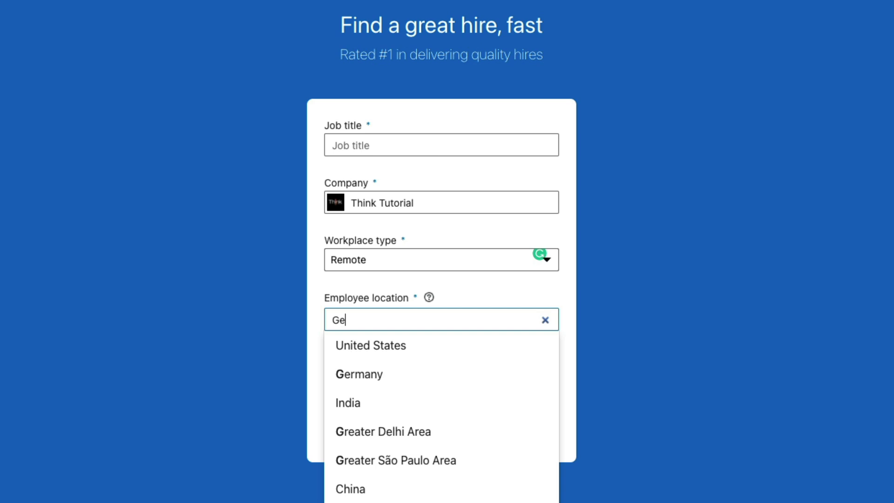
{"action": "type", "text": "orgia"}
{"action": "left_click", "coordinate": [438, 344]}
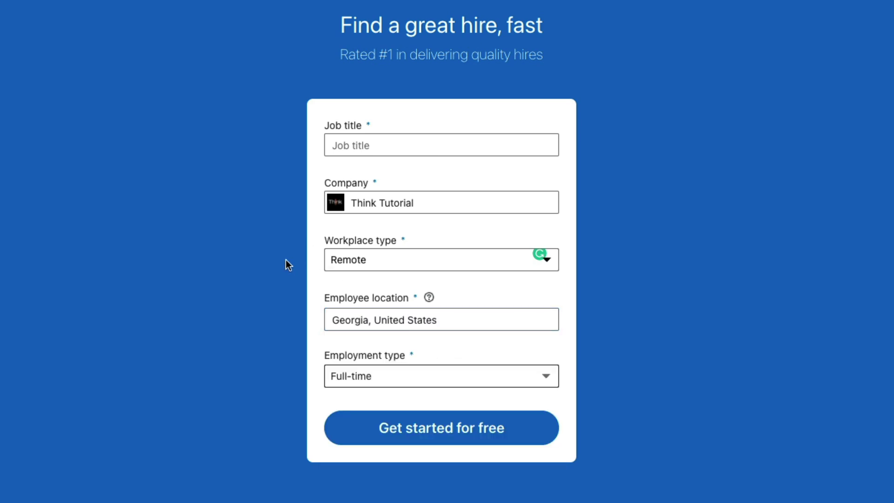
{"action": "left_click", "coordinate": [376, 373]}
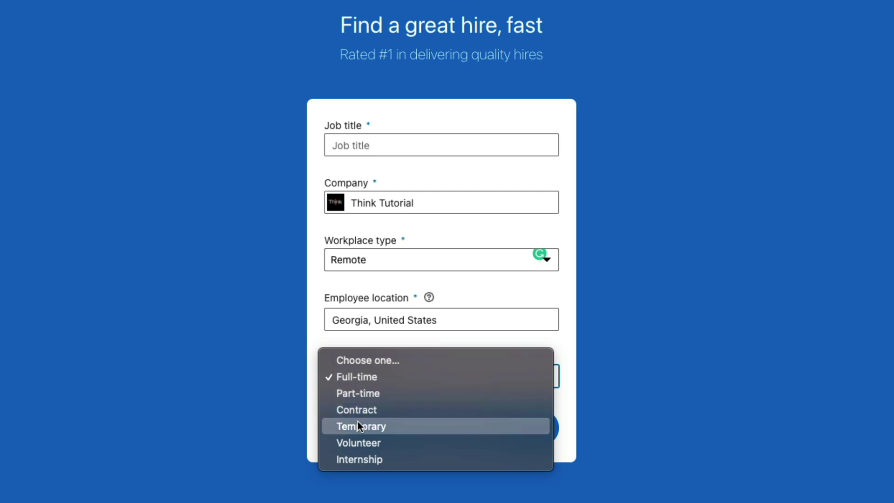
{"action": "left_click", "coordinate": [363, 393]}
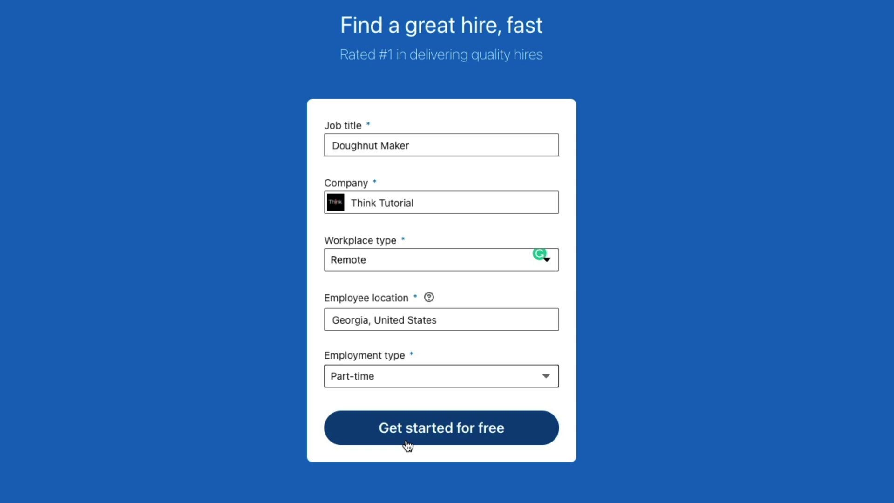
Submit the basic job details with 'Get started for free' and add Adobe Photoshop as a skill
{"action": "left_click", "coordinate": [432, 433]}
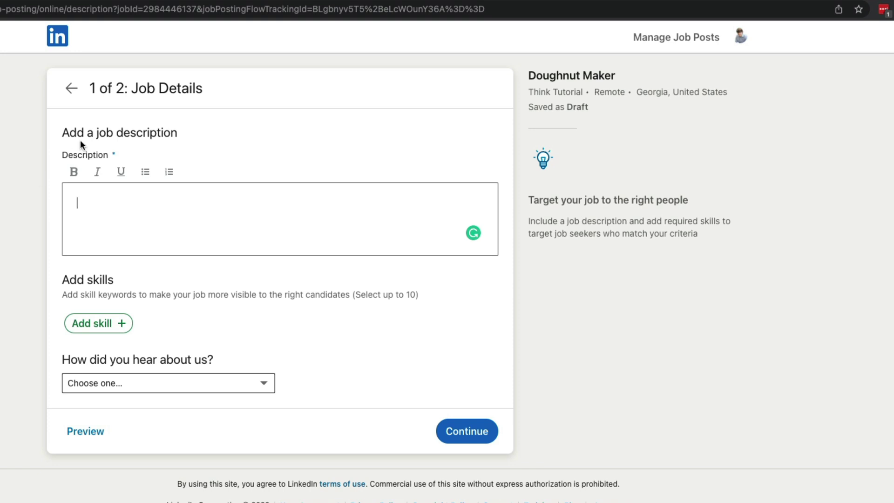
{"action": "left_click", "coordinate": [100, 205]}
{"action": "left_click", "coordinate": [103, 329]}
{"action": "type", "text": "Photoshop"}
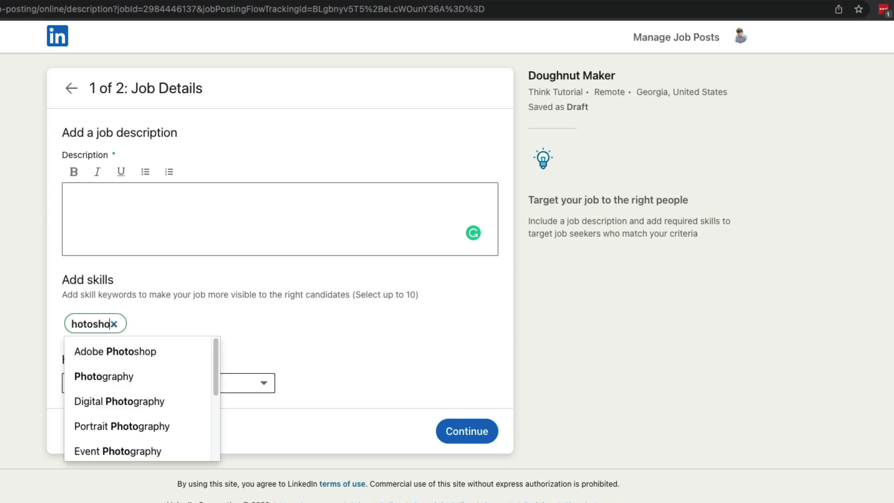
{"action": "left_click", "coordinate": [84, 349]}
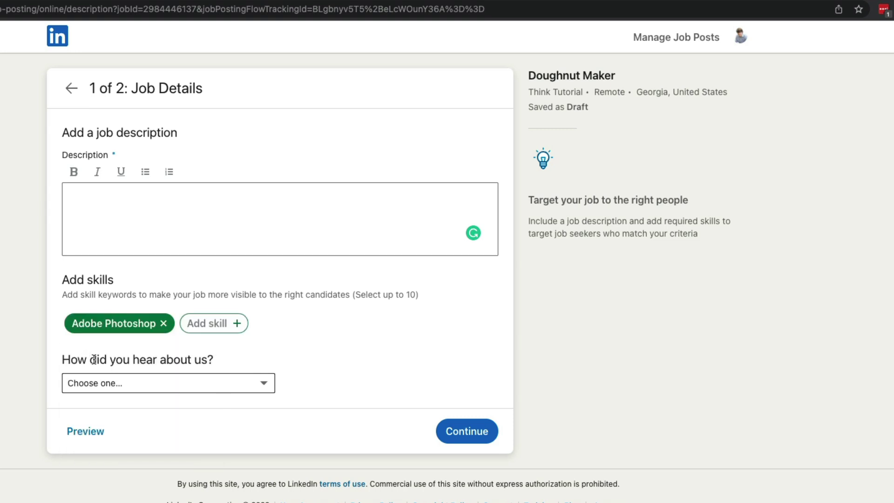
Add Graphic Design as a second skill and answer TV for how you heard about LinkedIn
{"action": "type", "text": "graphic"}
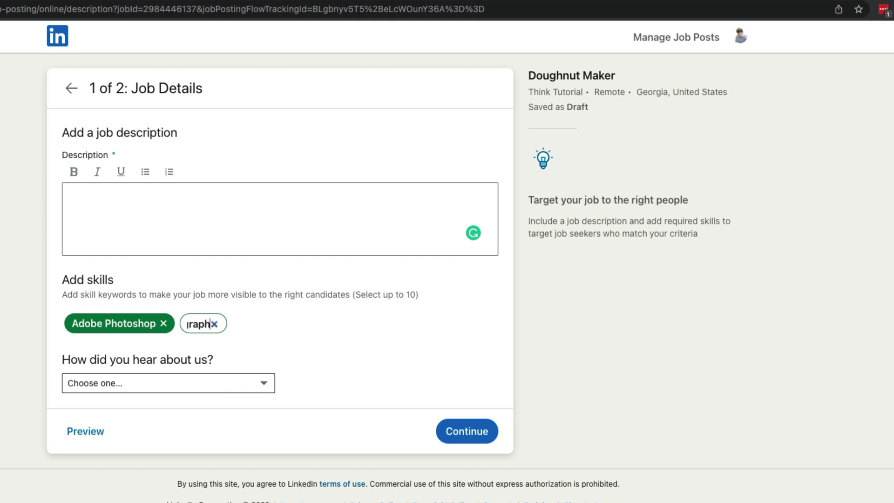
{"action": "left_click", "coordinate": [261, 354]}
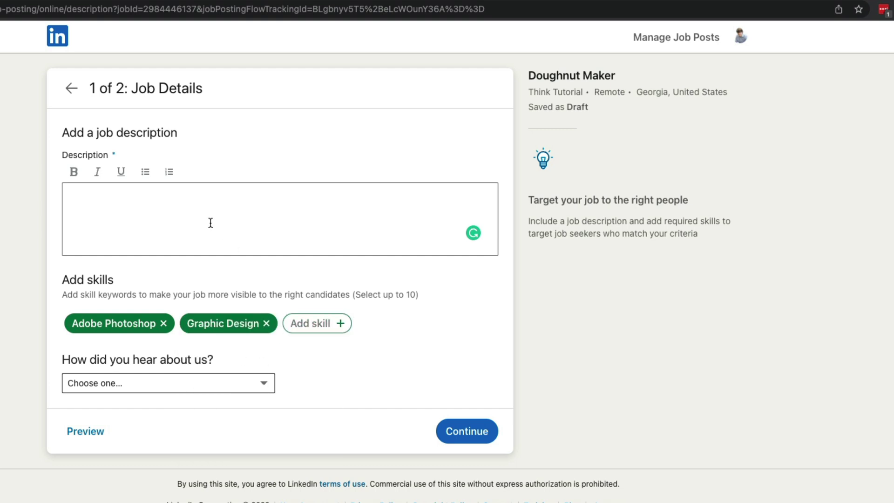
{"action": "key", "text": "Tab"}
{"action": "key", "text": "t"}
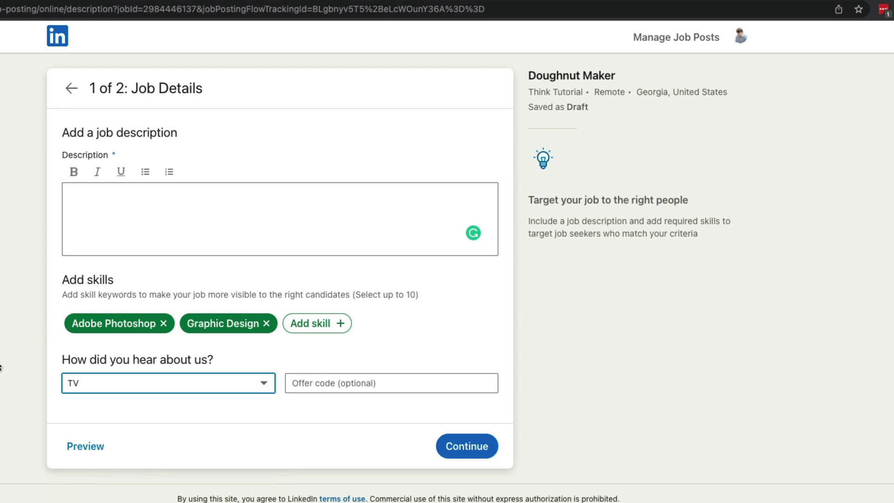
Change the how-did-you-hear answer from TV to Podcast and continue to Applicant Options
{"action": "left_click", "coordinate": [119, 386]}
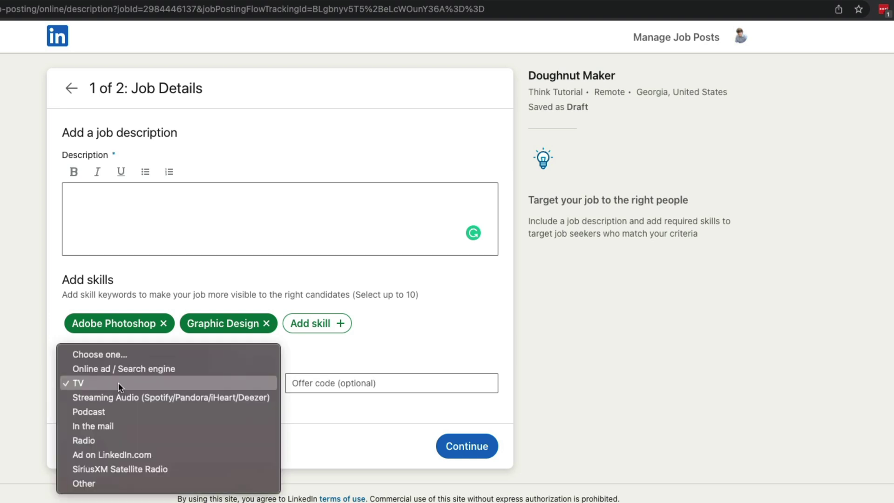
{"action": "left_click", "coordinate": [124, 413]}
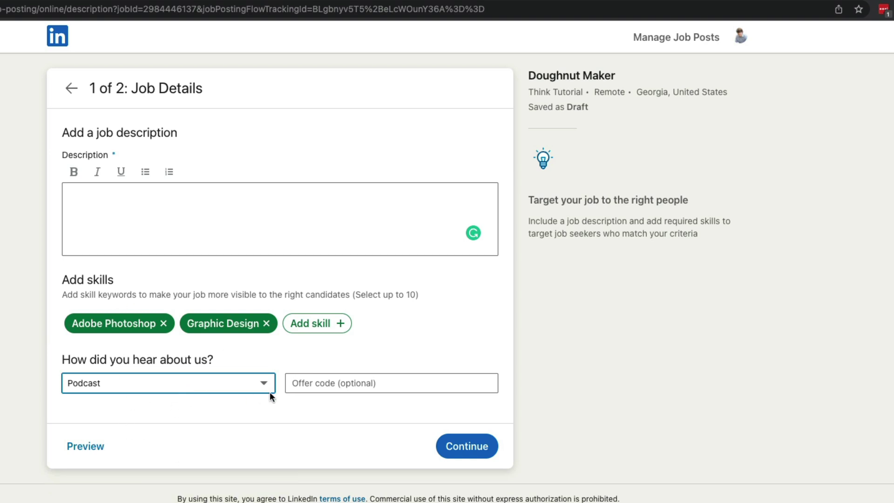
{"action": "left_click", "coordinate": [129, 241]}
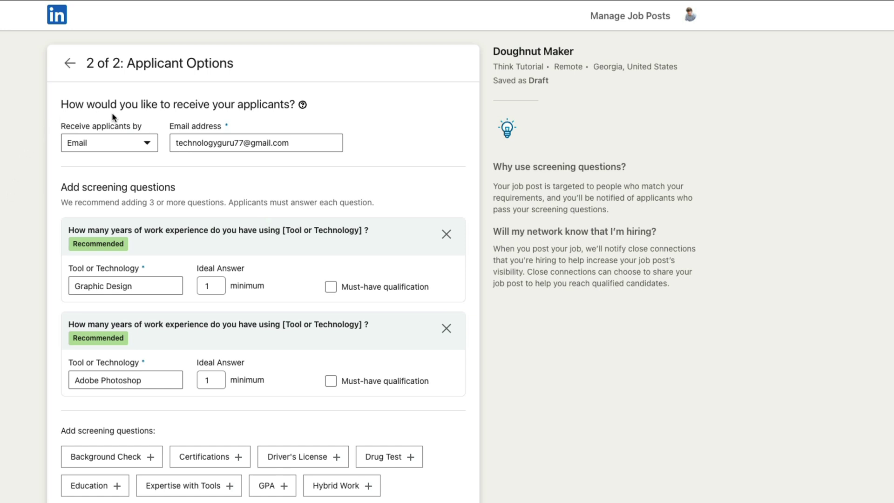
Set 'Receive applicants by' to Email instead of an external website
{"action": "left_click", "coordinate": [141, 142]}
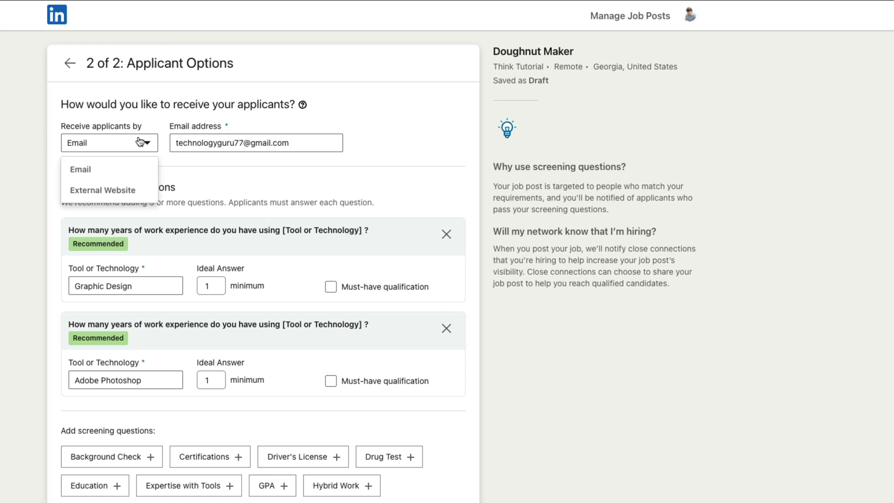
{"action": "left_click", "coordinate": [80, 170]}
{"action": "left_click", "coordinate": [111, 145]}
{"action": "left_click", "coordinate": [102, 190]}
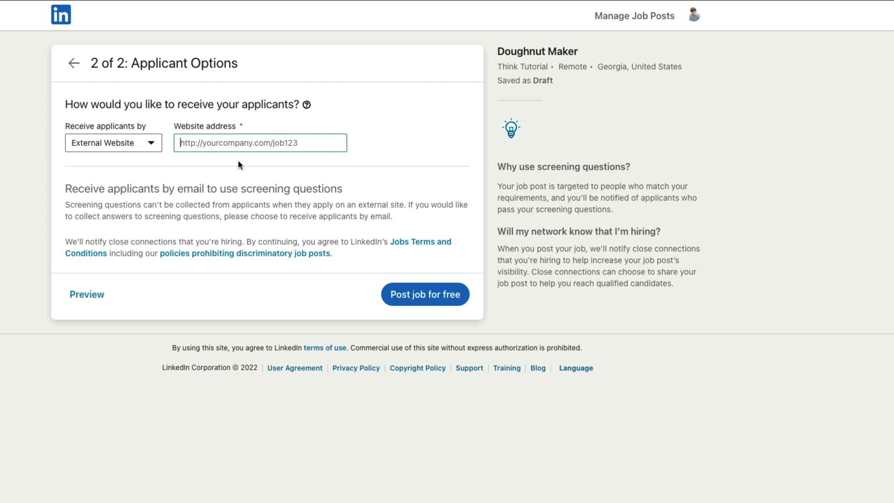
{"action": "left_click", "coordinate": [147, 149]}
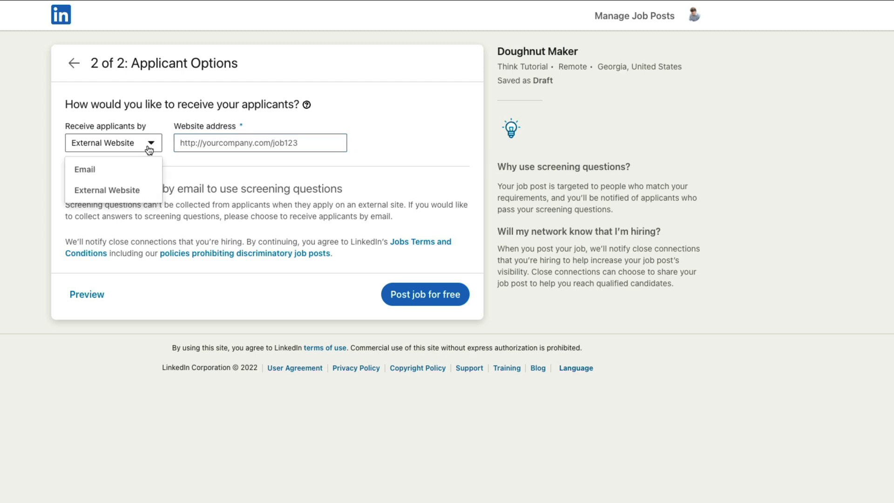
{"action": "left_click", "coordinate": [109, 171]}
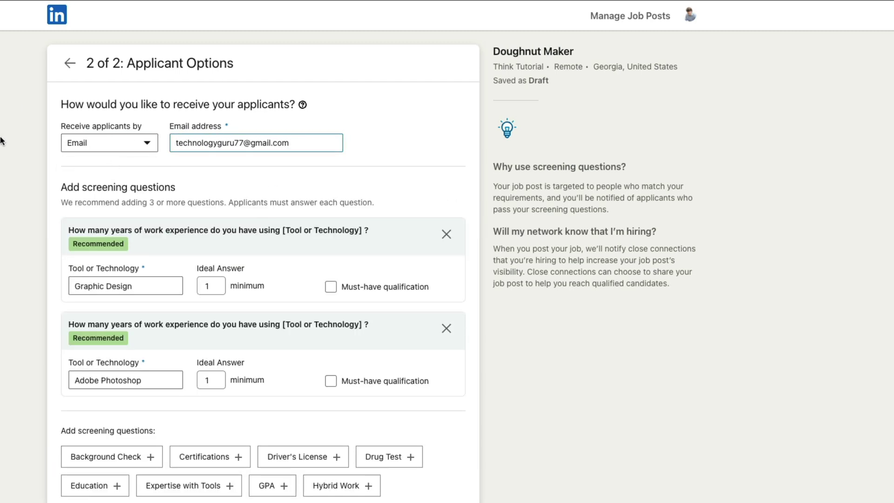
Raise the Graphic Design screening question's ideal answer to 2 years, leaving Photoshop at 1
{"action": "scroll", "coordinate": [28, 188], "scroll_direction": "down", "scroll_amount": 3}
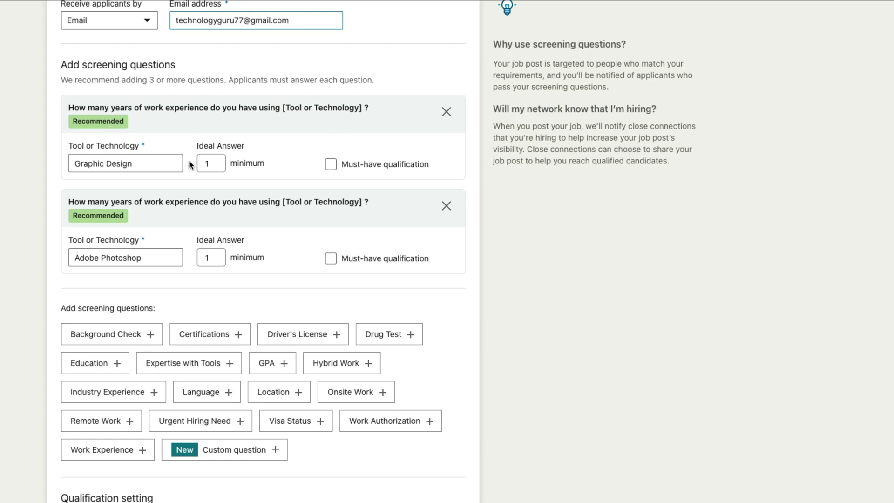
{"action": "left_click", "coordinate": [221, 161]}
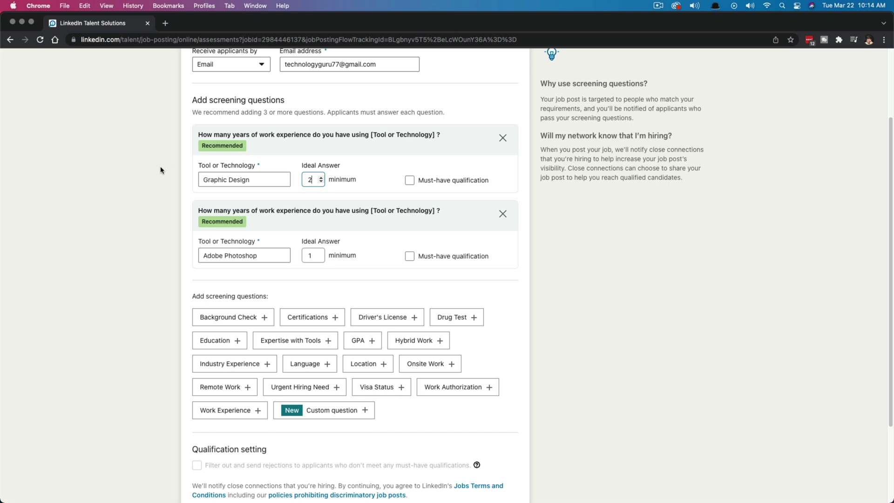
{"action": "left_click", "coordinate": [252, 179]}
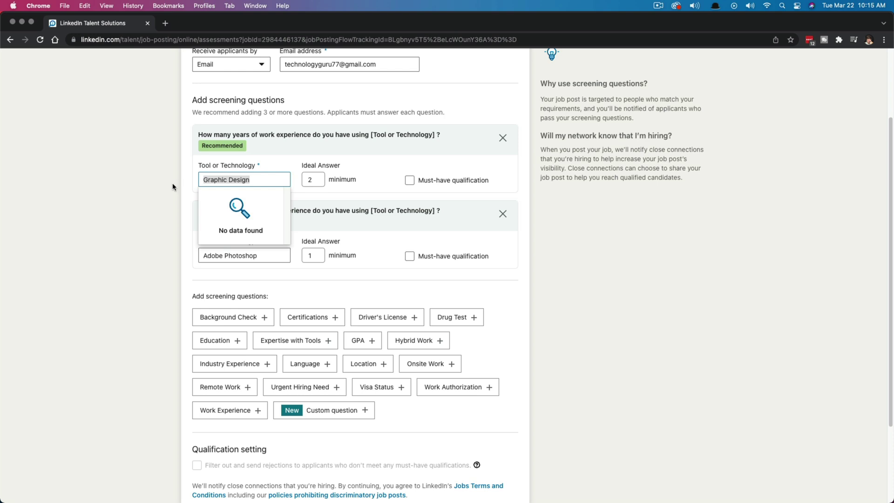
{"action": "left_click", "coordinate": [148, 190]}
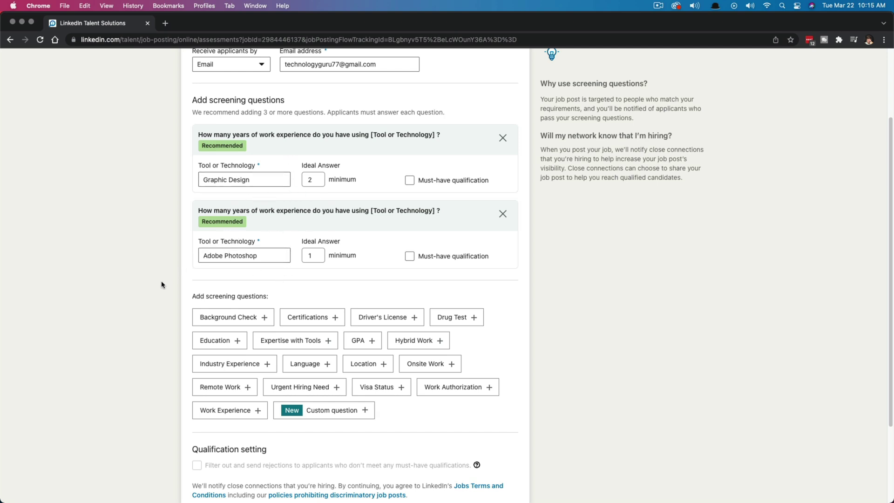
{"action": "scroll", "coordinate": [162, 285], "scroll_direction": "down", "scroll_amount": 2}
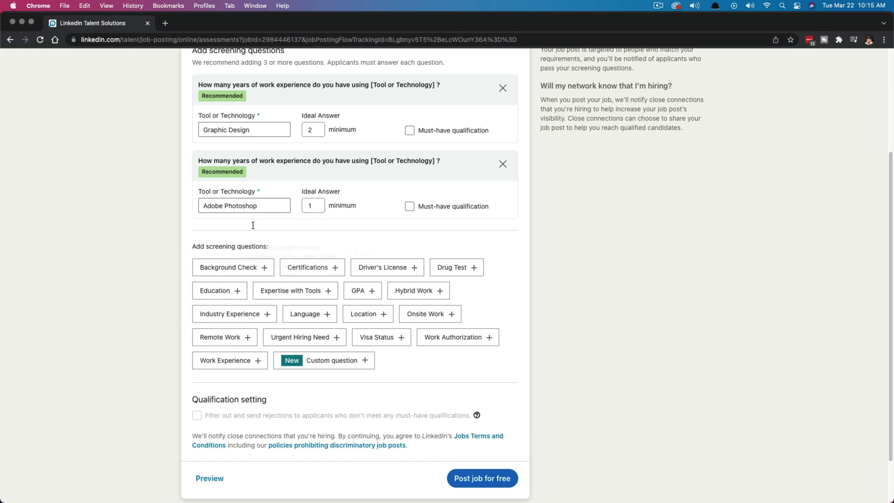
Add an education screening question for a Bachelor's Degree, leaving must-have unchecked
{"action": "left_click", "coordinate": [235, 293]}
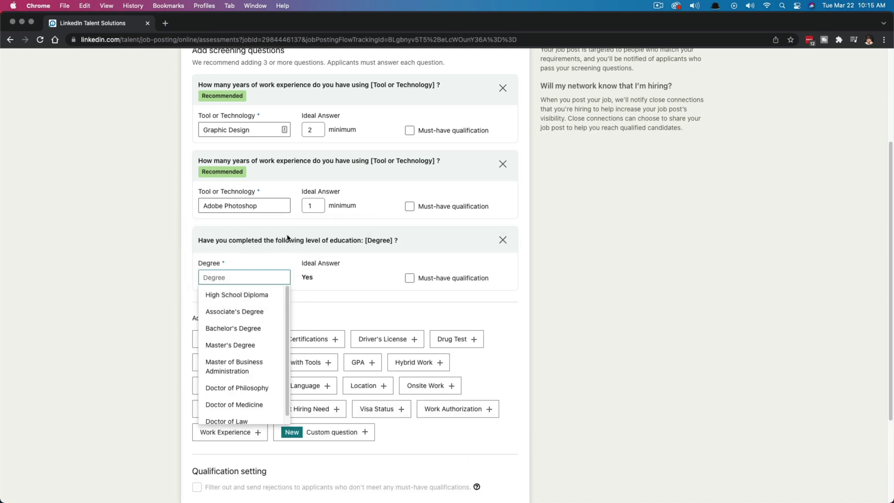
{"action": "left_click", "coordinate": [251, 328]}
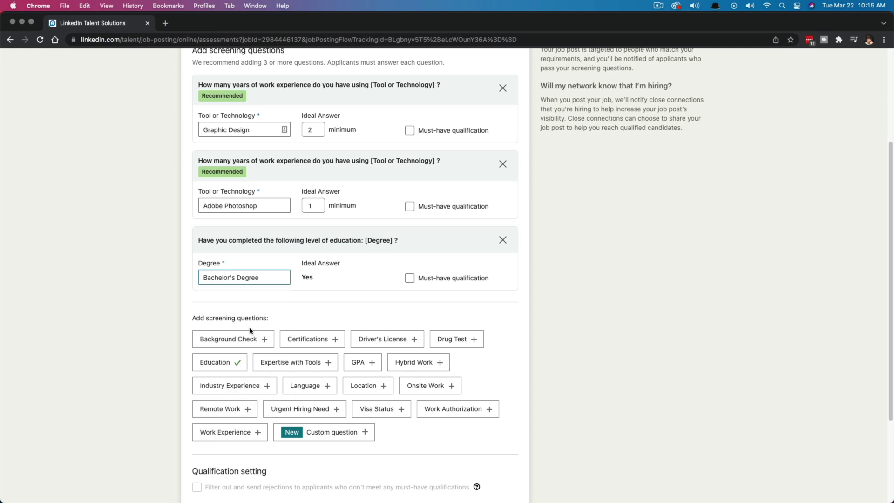
{"action": "left_click", "coordinate": [410, 278]}
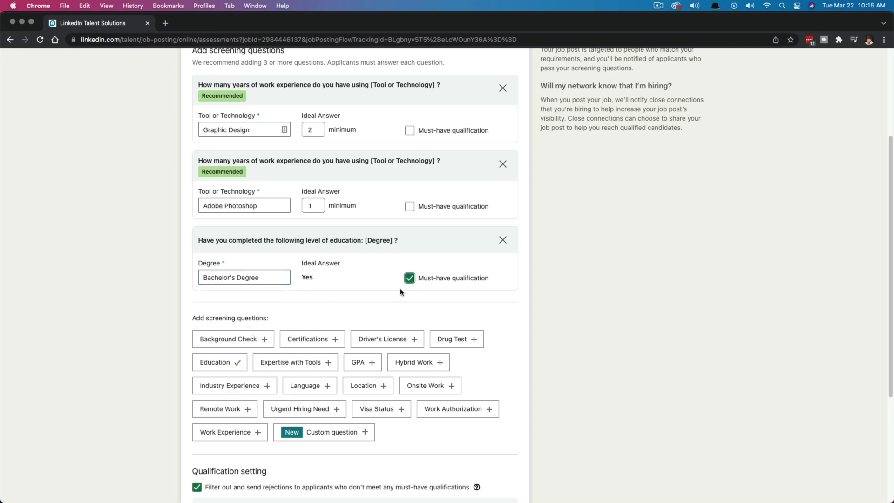
{"action": "left_click", "coordinate": [409, 278]}
{"action": "left_click", "coordinate": [409, 278]}
{"action": "left_click", "coordinate": [409, 278]}
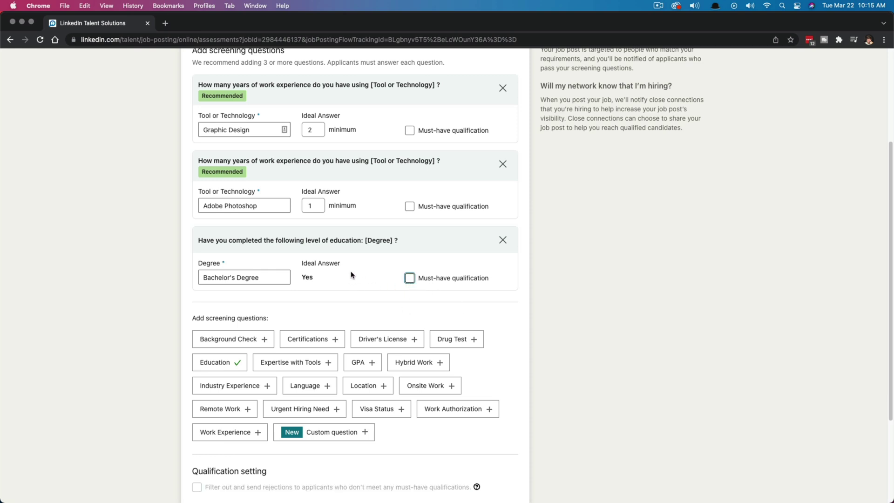
{"action": "scroll", "coordinate": [351, 275], "scroll_direction": "down", "scroll_amount": 5}
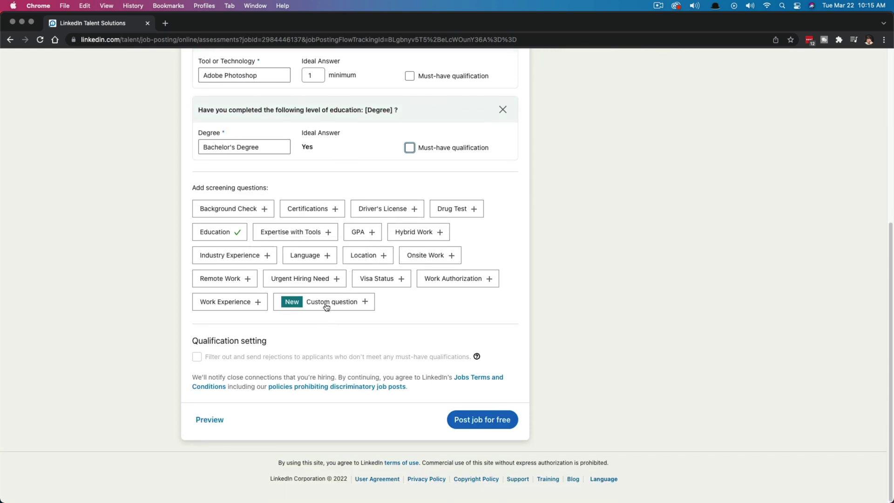
Add a custom screening question 'Question' with Yes / No response after briefly trying Numeric
{"action": "left_click", "coordinate": [326, 306]}
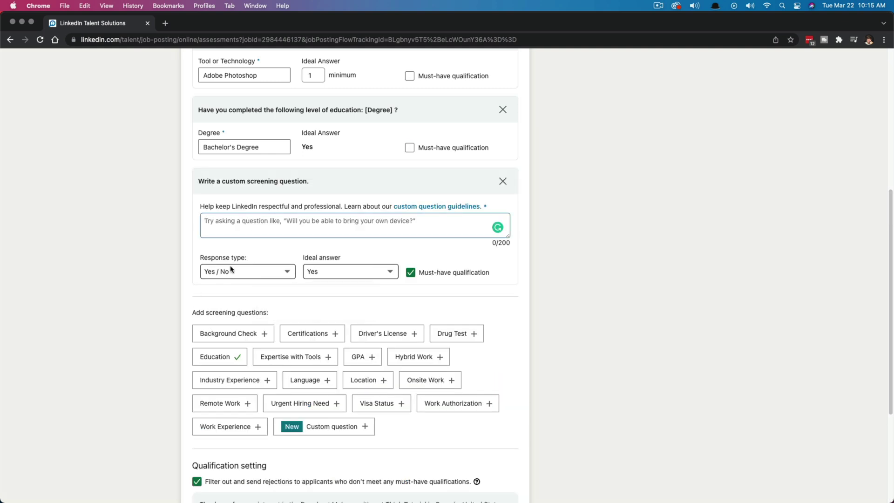
{"action": "type", "text": "Question"}
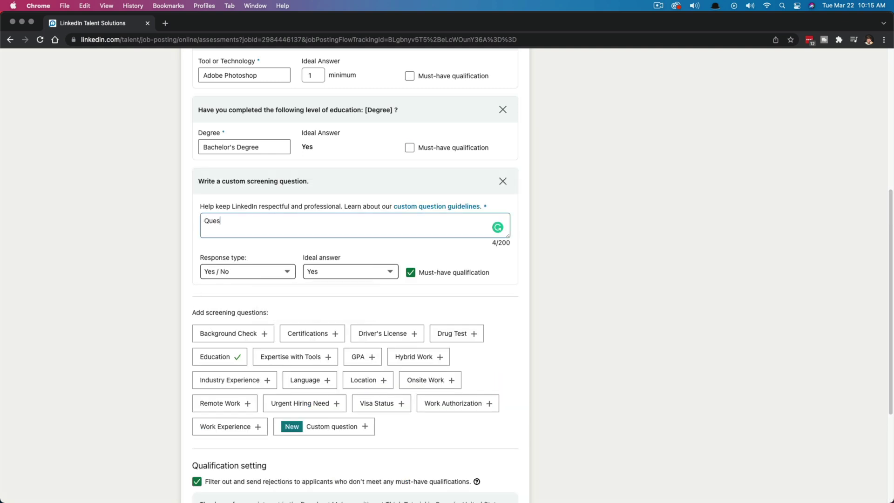
{"action": "left_click", "coordinate": [251, 273]}
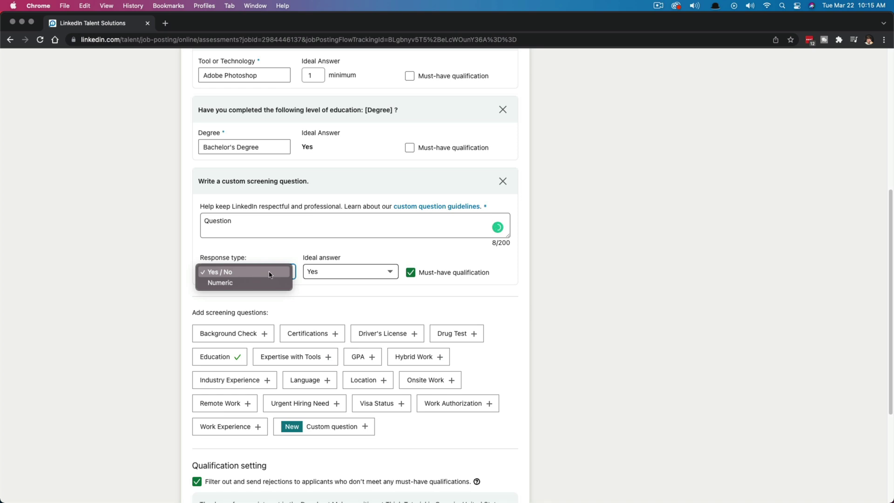
{"action": "left_click", "coordinate": [237, 282]}
{"action": "left_click", "coordinate": [242, 273]}
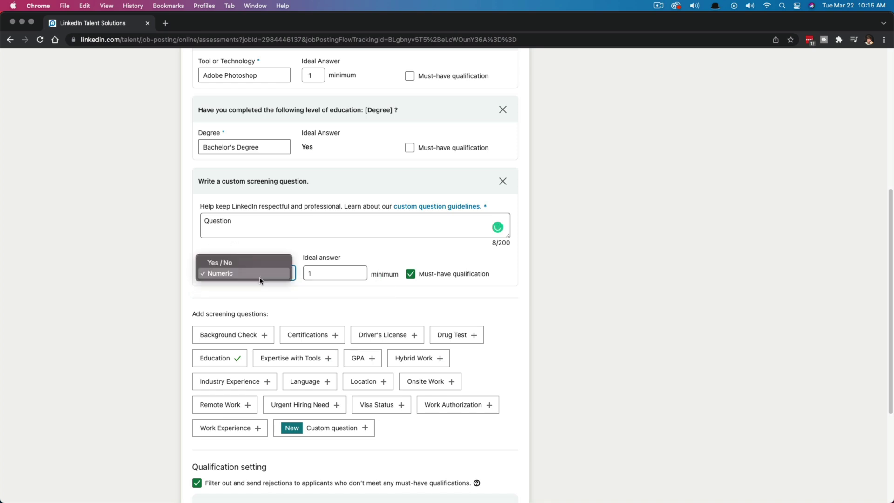
{"action": "left_click", "coordinate": [224, 261]}
{"action": "scroll", "coordinate": [153, 317], "scroll_direction": "down", "scroll_amount": 5}
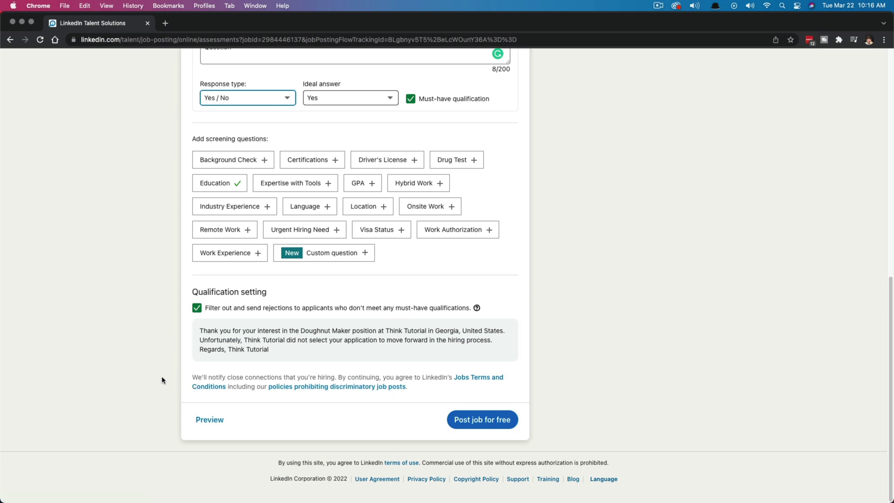
{"action": "scroll", "coordinate": [163, 381], "scroll_direction": "up", "scroll_amount": 5}
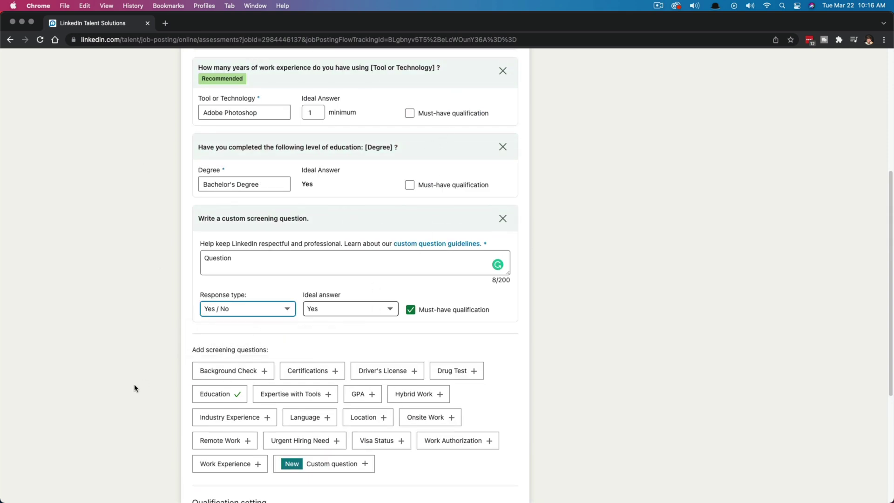
{"action": "scroll", "coordinate": [134, 389], "scroll_direction": "down", "scroll_amount": 5}
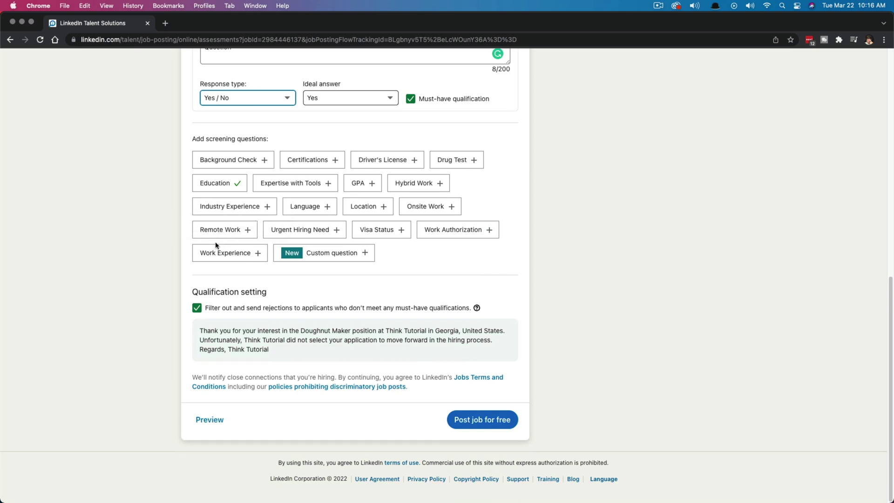
{"action": "left_click", "coordinate": [217, 424]}
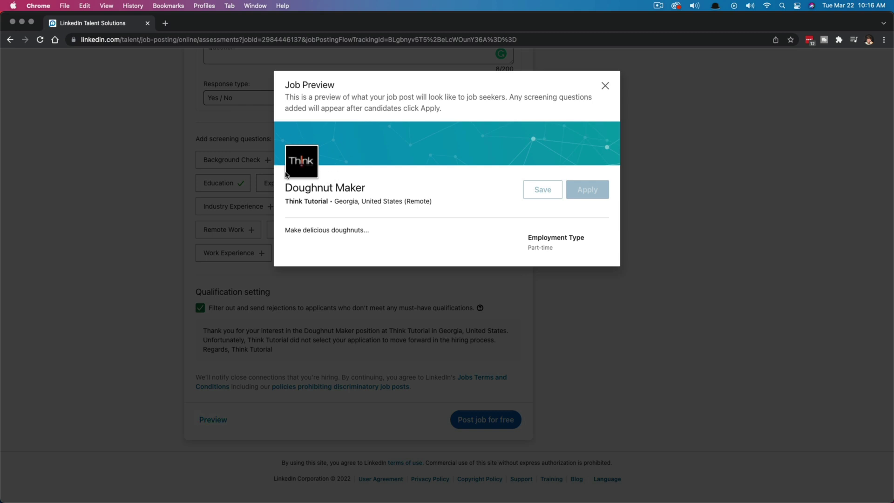
{"action": "left_click_drag", "start_coordinate": [287, 188], "coordinate": [396, 215]}
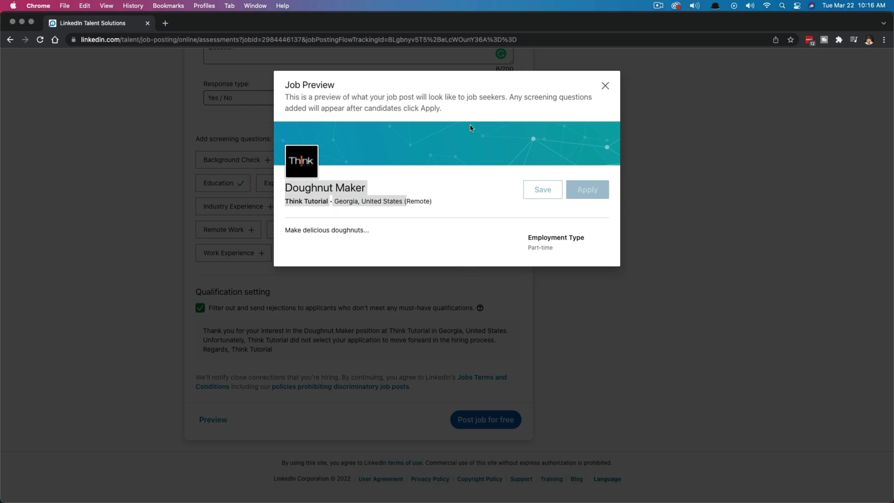
{"action": "left_click", "coordinate": [604, 85]}
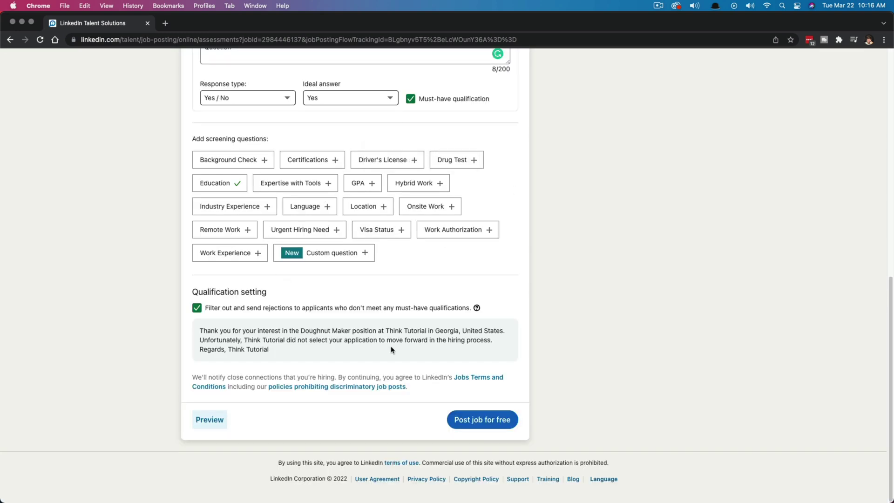
{"action": "left_click", "coordinate": [471, 426]}
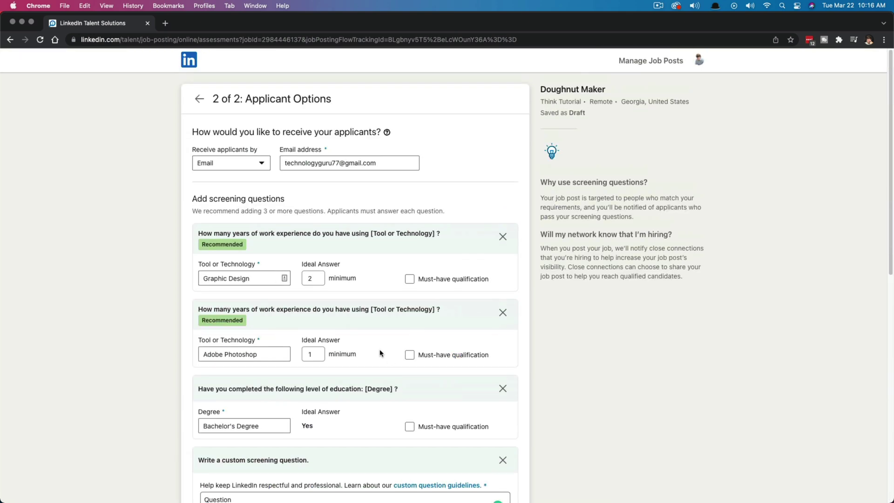